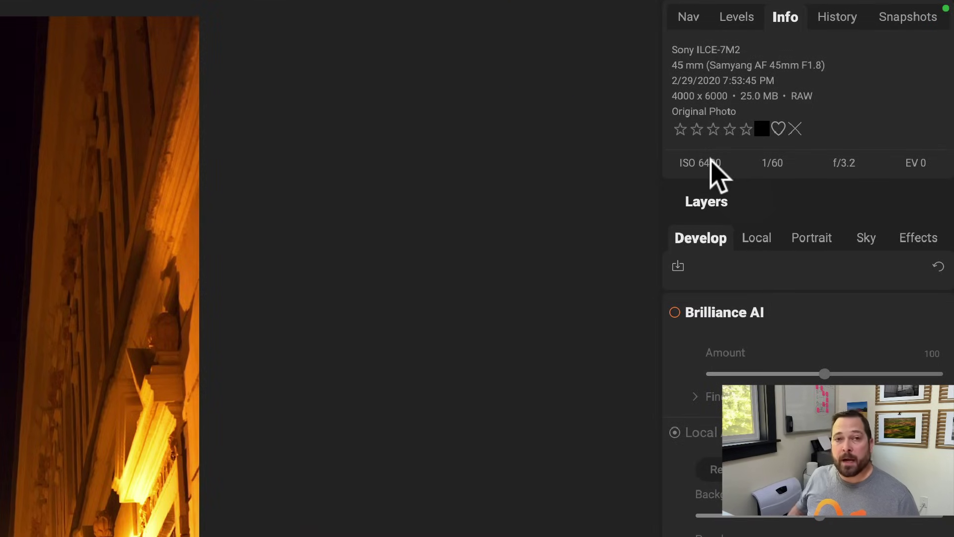
- Zoom the night street photo to 200% on the church, pan around it, then return to full view
{"action": "key", "text": "super+equal"}
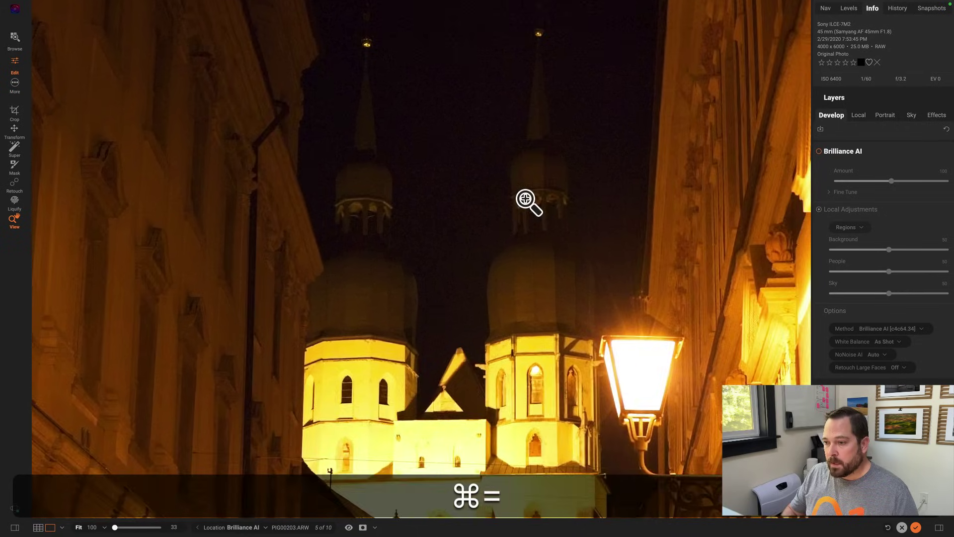
{"action": "key", "text": "super+equal"}
{"action": "left_click_drag", "start_coordinate": [386, 210], "coordinate": [466, 211]}
{"action": "scroll", "coordinate": [321, 341], "scroll_direction": "down", "scroll_amount": 5}
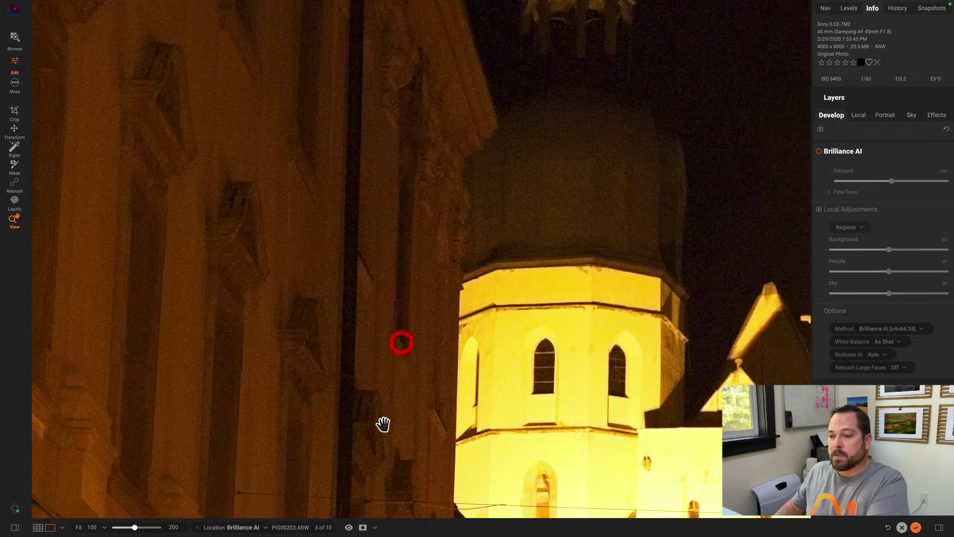
{"action": "scroll", "coordinate": [359, 279], "scroll_direction": "down", "scroll_amount": 5}
{"action": "scroll", "coordinate": [330, 213], "scroll_direction": "right", "scroll_amount": 5}
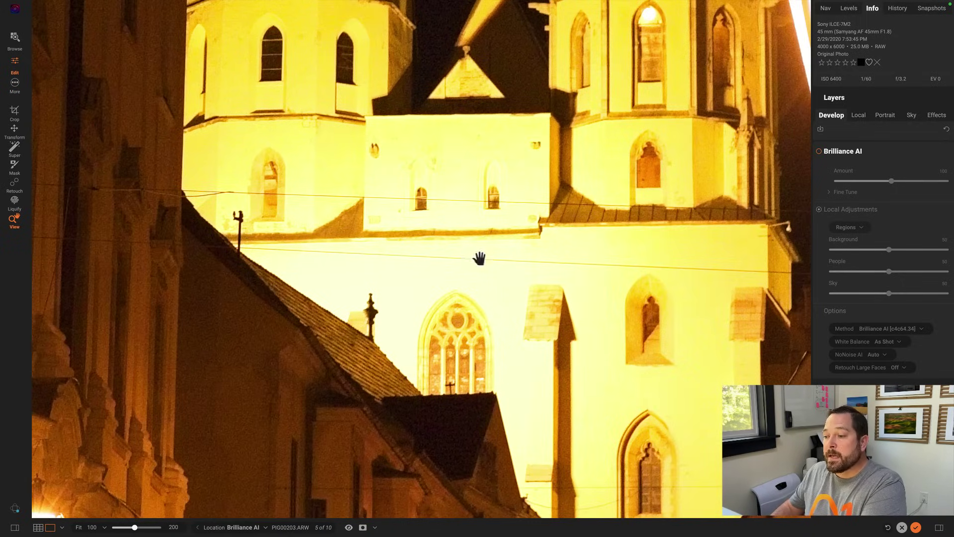
{"action": "scroll", "coordinate": [467, 283], "scroll_direction": "down", "scroll_amount": 5}
{"action": "scroll", "coordinate": [468, 284], "scroll_direction": "right", "scroll_amount": 4}
{"action": "left_click", "coordinate": [419, 213]}
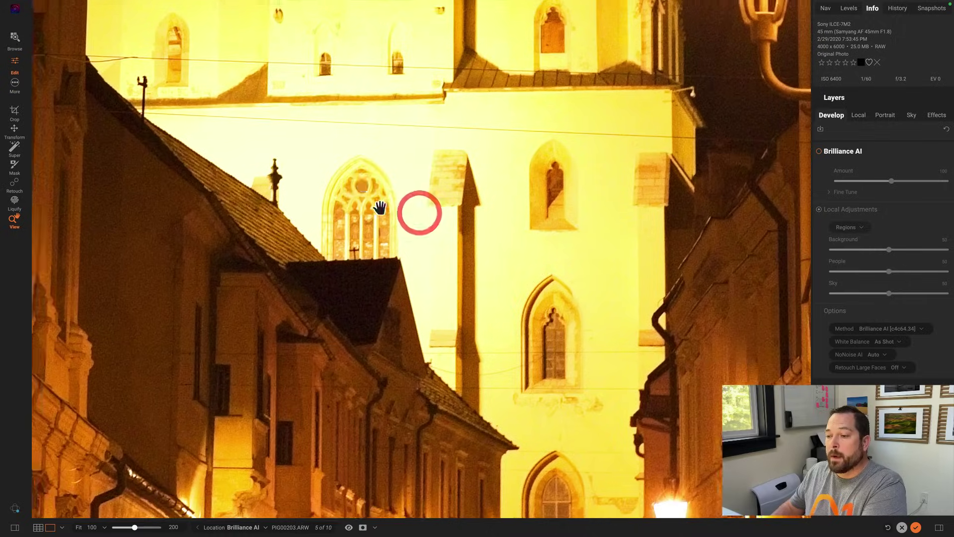
{"action": "scroll", "coordinate": [398, 273], "scroll_direction": "up", "scroll_amount": 6}
{"action": "scroll", "coordinate": [398, 274], "scroll_direction": "left", "scroll_amount": 4}
{"action": "left_click", "coordinate": [477, 361]}
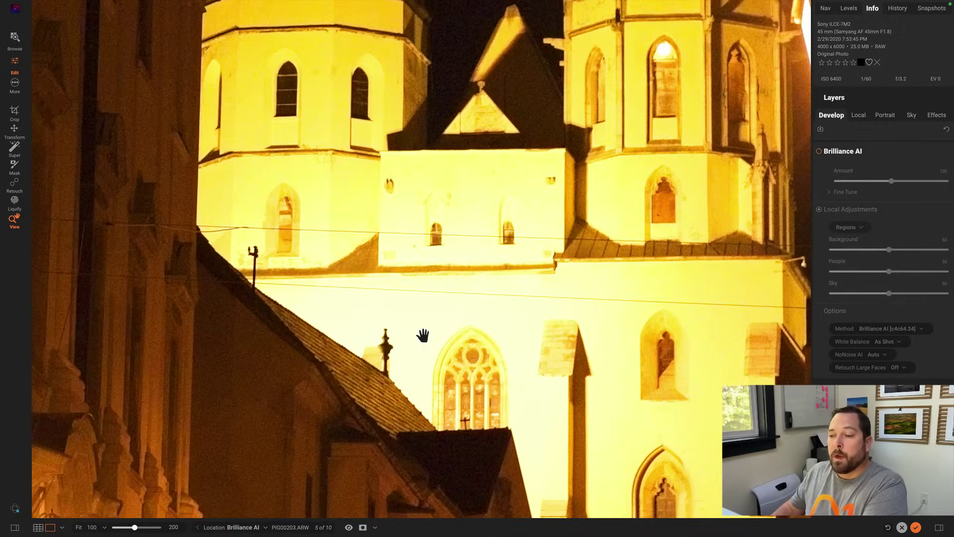
{"action": "left_click", "coordinate": [423, 336]}
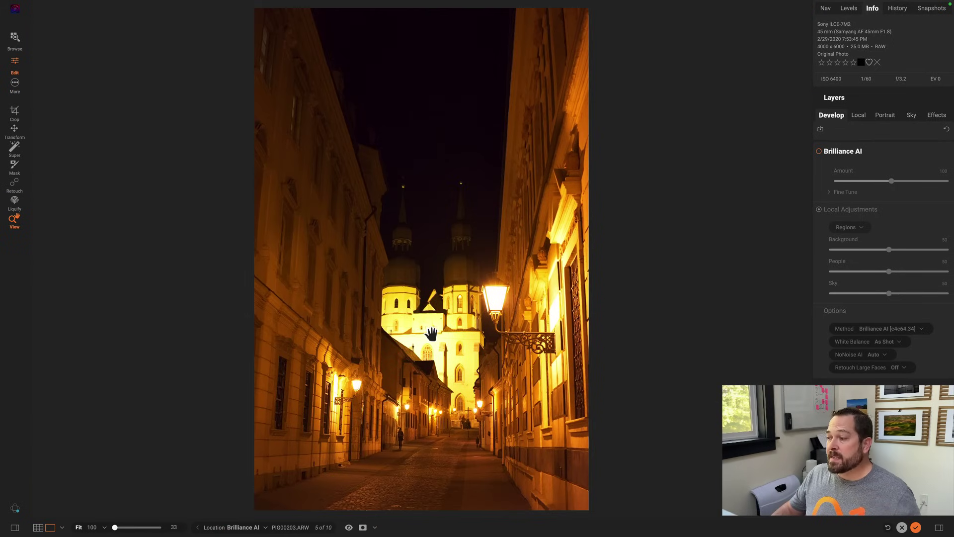
- Turn on Brilliance AI and toggle the preview off and on to compare with the original
{"action": "left_click", "coordinate": [820, 152]}
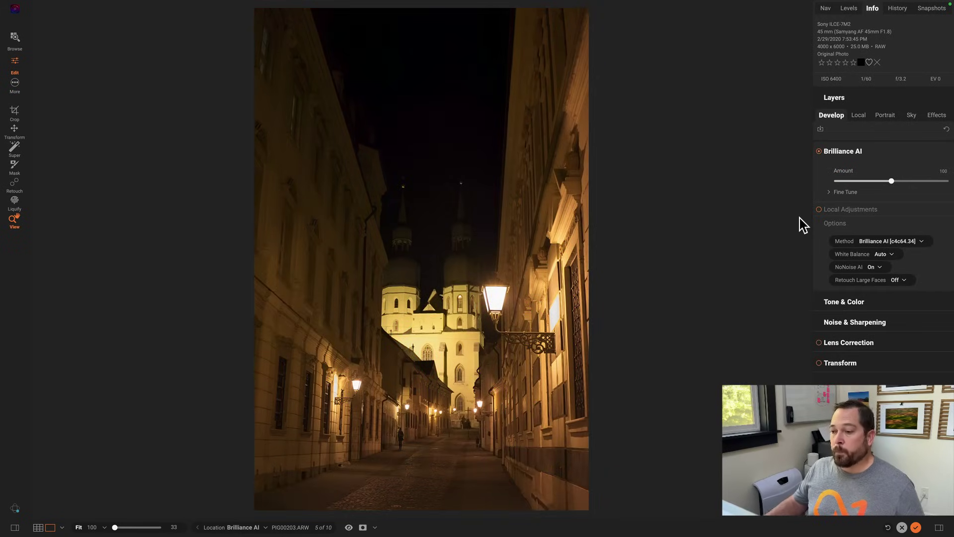
{"action": "left_click", "coordinate": [349, 527]}
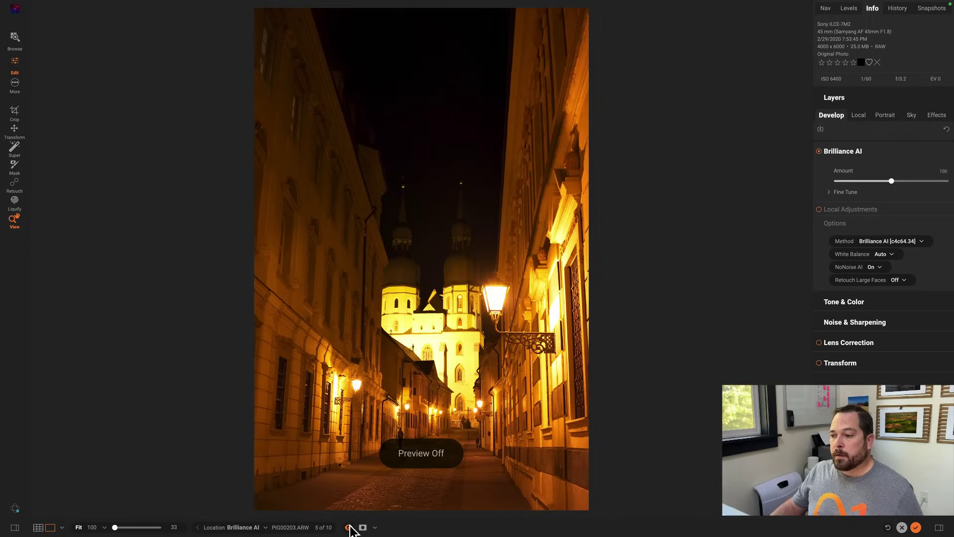
{"action": "left_click", "coordinate": [349, 527]}
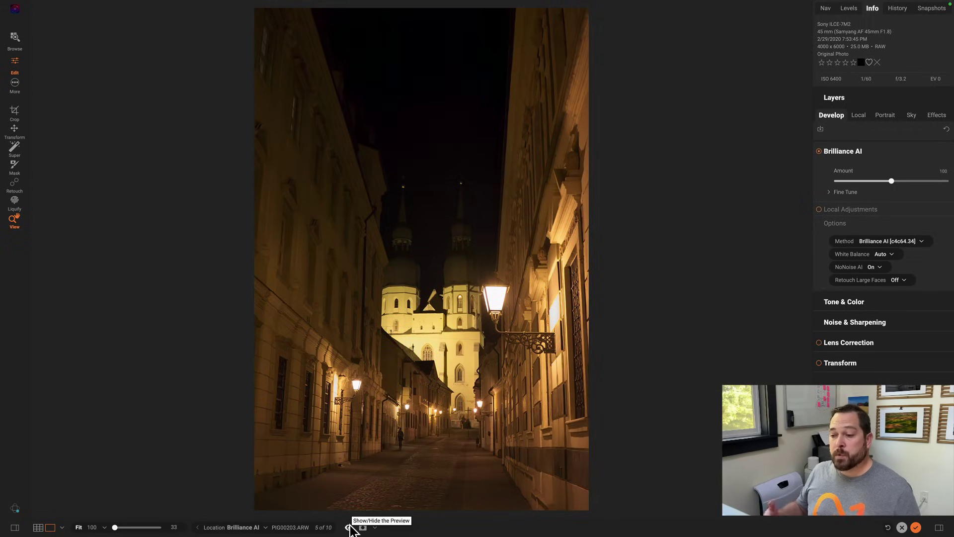
- Zoom in on the church towers and pan across the facade, street lamp and pedestrian, then fit the view
{"action": "left_click", "coordinate": [416, 348]}
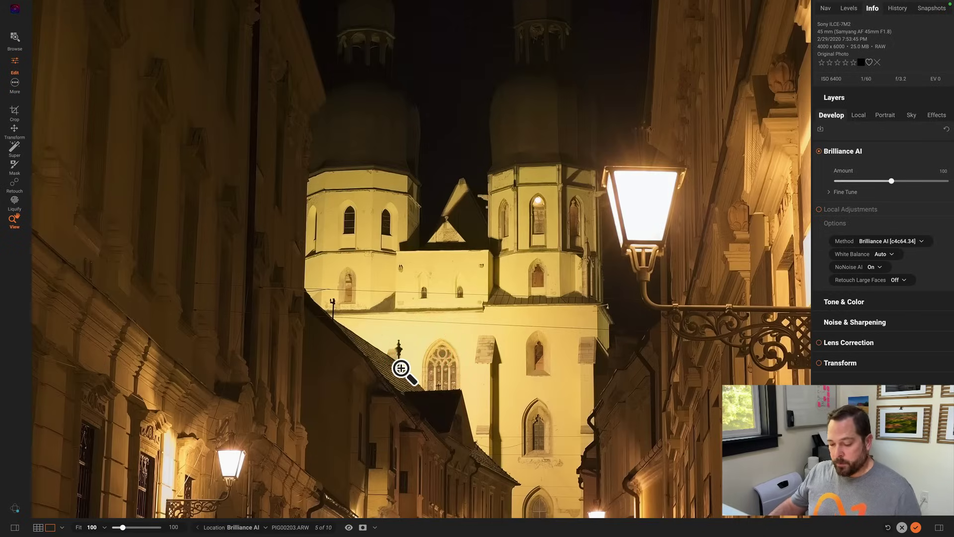
{"action": "key", "text": "super+equal"}
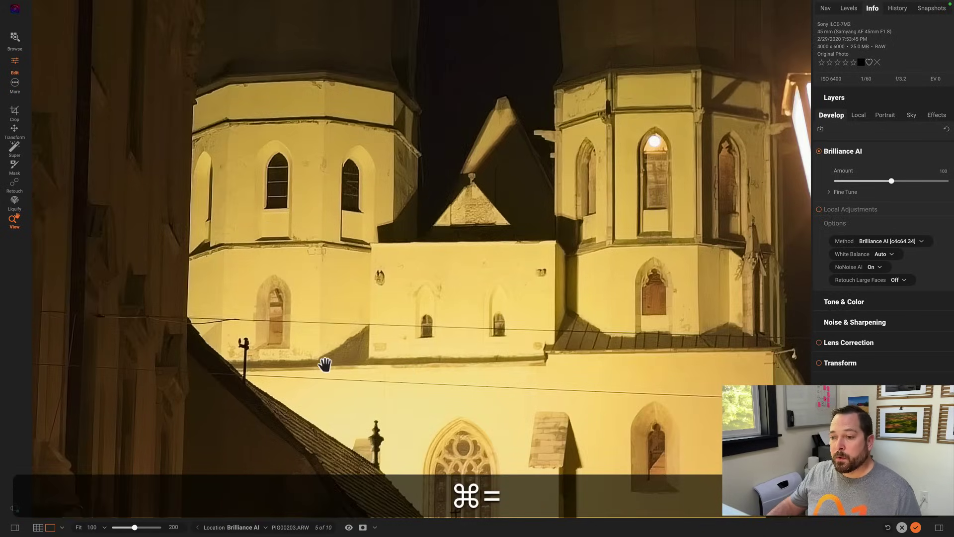
{"action": "left_click_drag", "start_coordinate": [325, 364], "coordinate": [583, 385]}
{"action": "left_click_drag", "start_coordinate": [351, 366], "coordinate": [366, 189]}
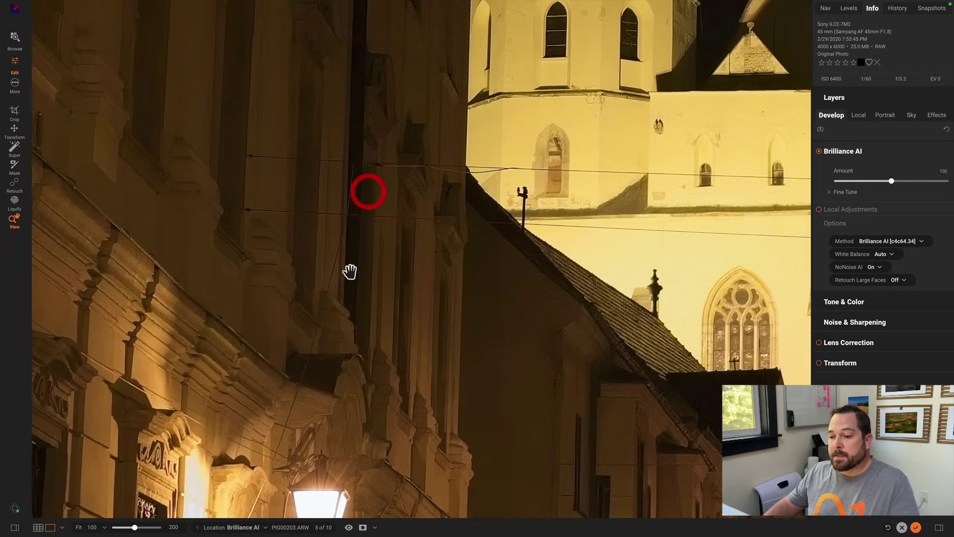
{"action": "left_click_drag", "start_coordinate": [341, 314], "coordinate": [369, 35]}
{"action": "key", "text": "super+minus"}
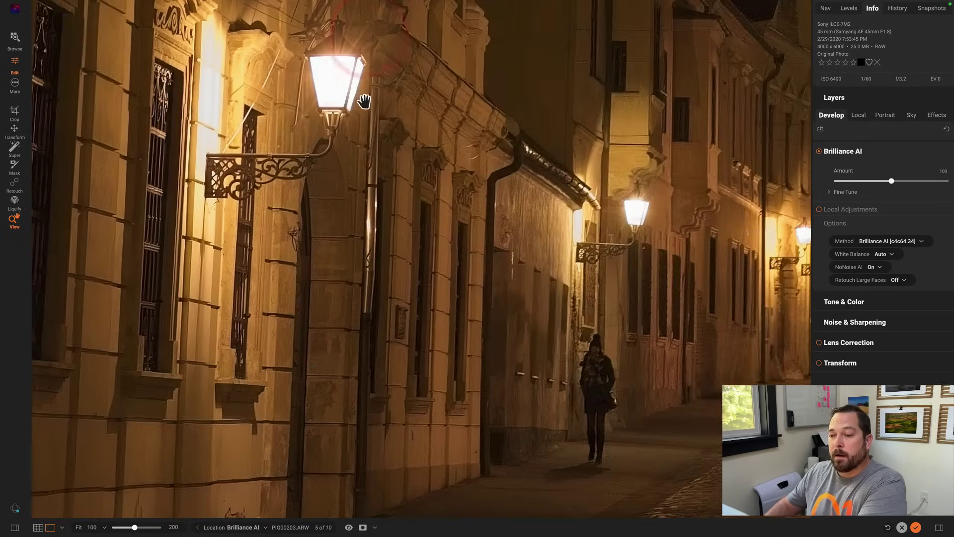
{"action": "left_click", "coordinate": [371, 155]}
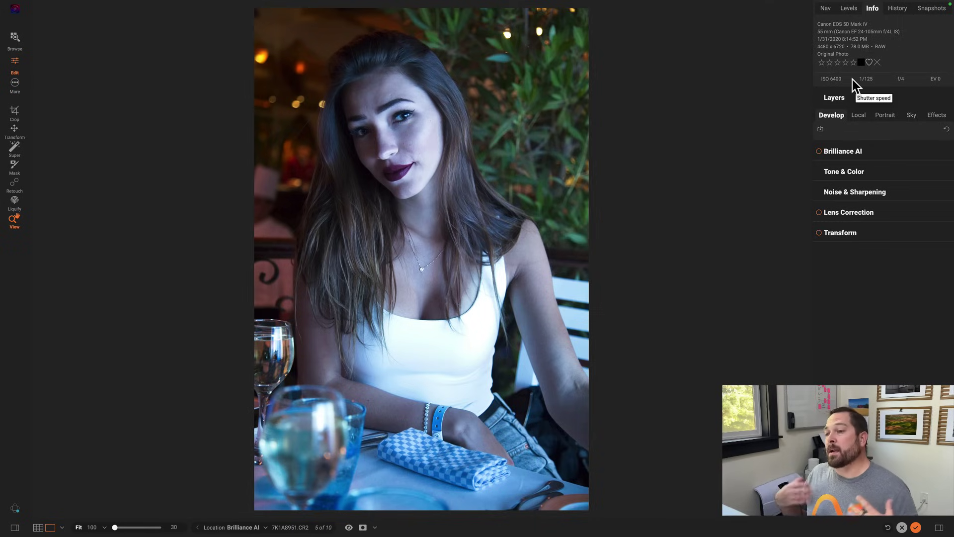
{"action": "key", "text": "super+equal"}
{"action": "key", "text": "super+equal"}
{"action": "key", "text": "super+equal"}
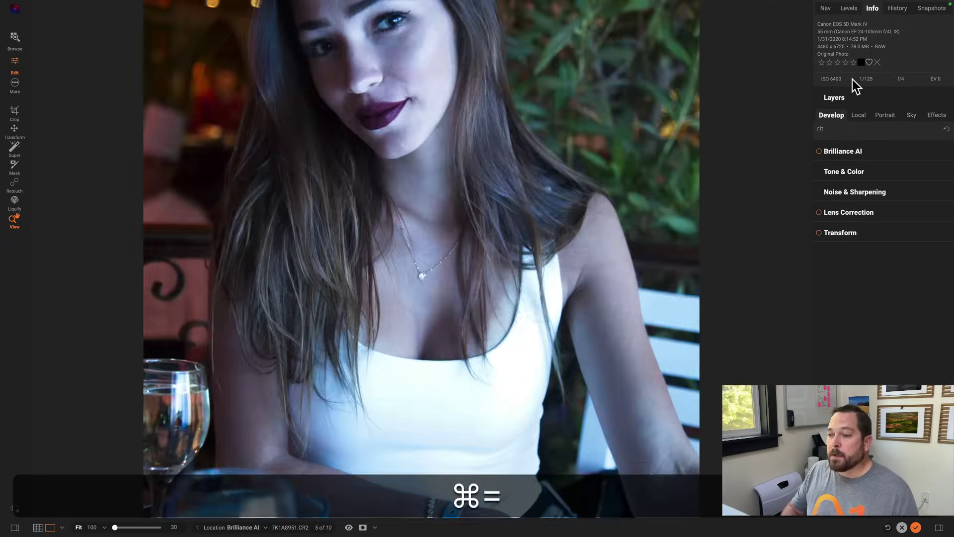
{"action": "scroll", "coordinate": [486, 206], "scroll_direction": "up", "scroll_amount": 10}
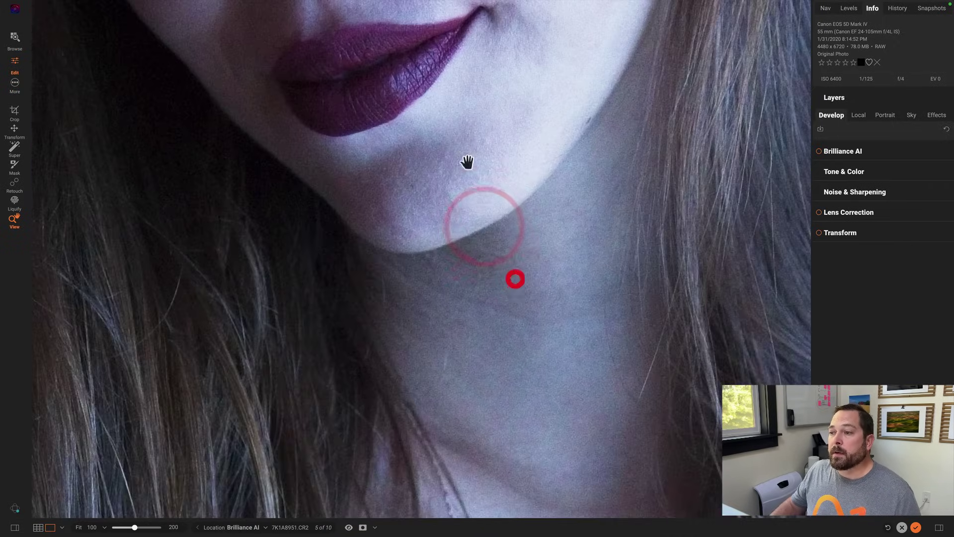
{"action": "left_click", "coordinate": [515, 279]}
{"action": "left_click", "coordinate": [454, 273]}
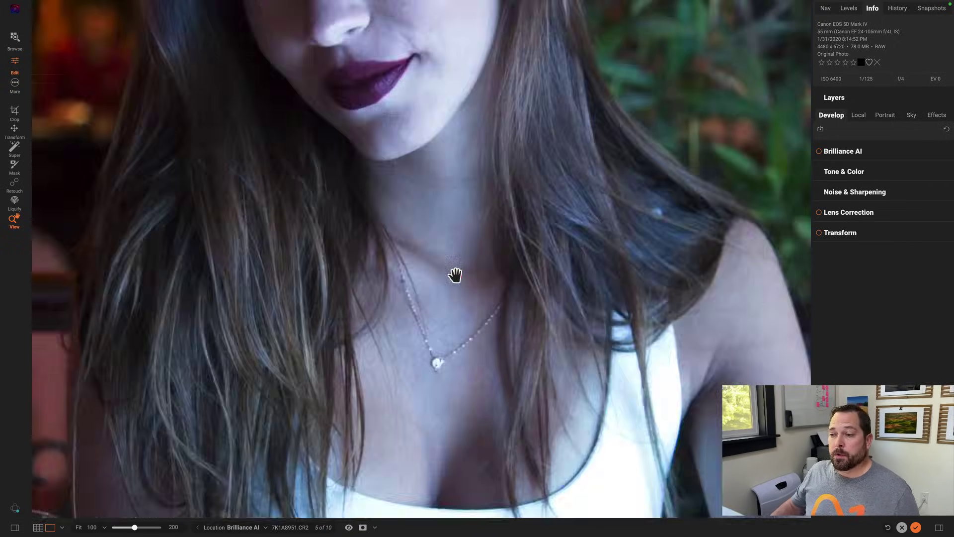
{"action": "left_click", "coordinate": [456, 274]}
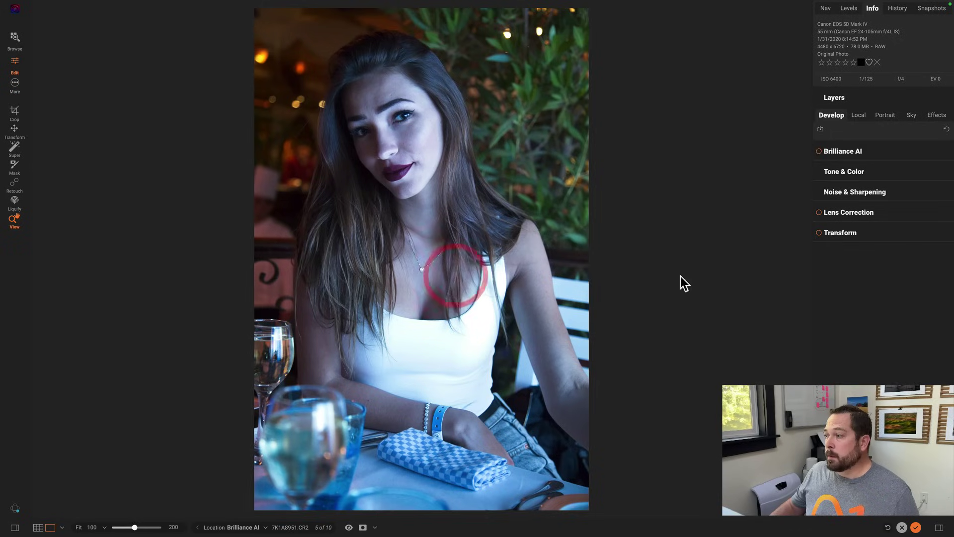
- Apply Brilliance AI to the portrait, inspect the face up close, and compare it with the original
{"action": "left_click", "coordinate": [819, 151]}
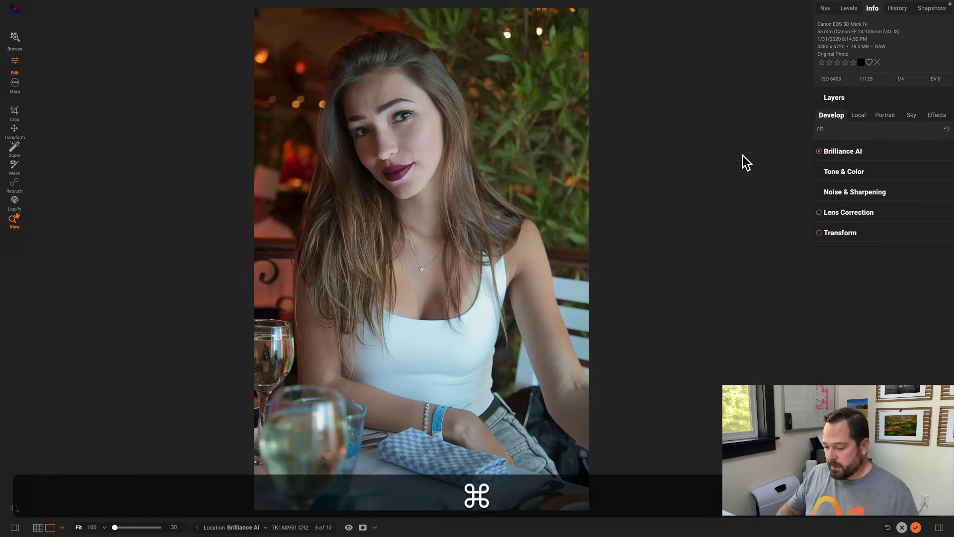
{"action": "key", "text": "super+equal"}
{"action": "key", "text": "super+equal"}
{"action": "key", "text": "super+equal"}
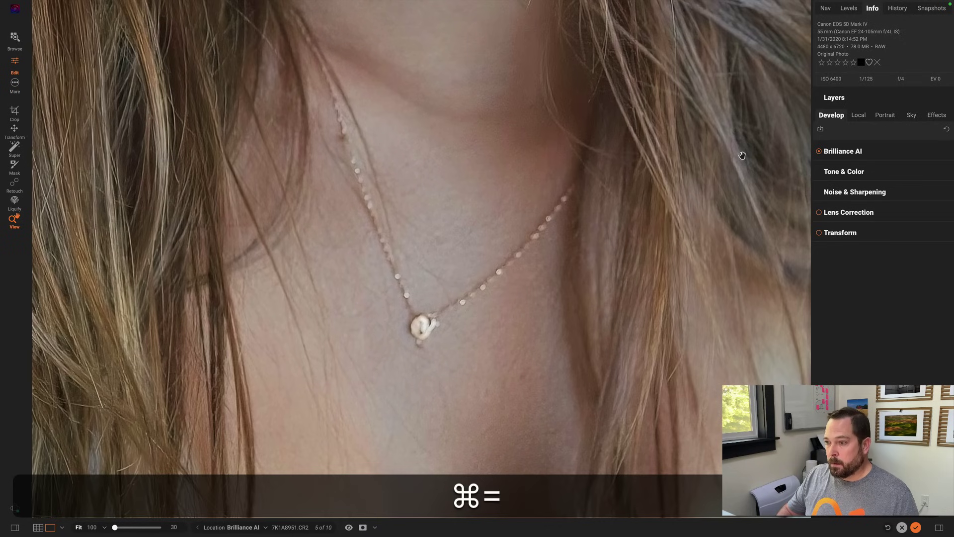
{"action": "left_click_drag", "start_coordinate": [426, 79], "coordinate": [592, 452]}
{"action": "left_click_drag", "start_coordinate": [652, 460], "coordinate": [484, 299]}
{"action": "left_click", "coordinate": [489, 315]}
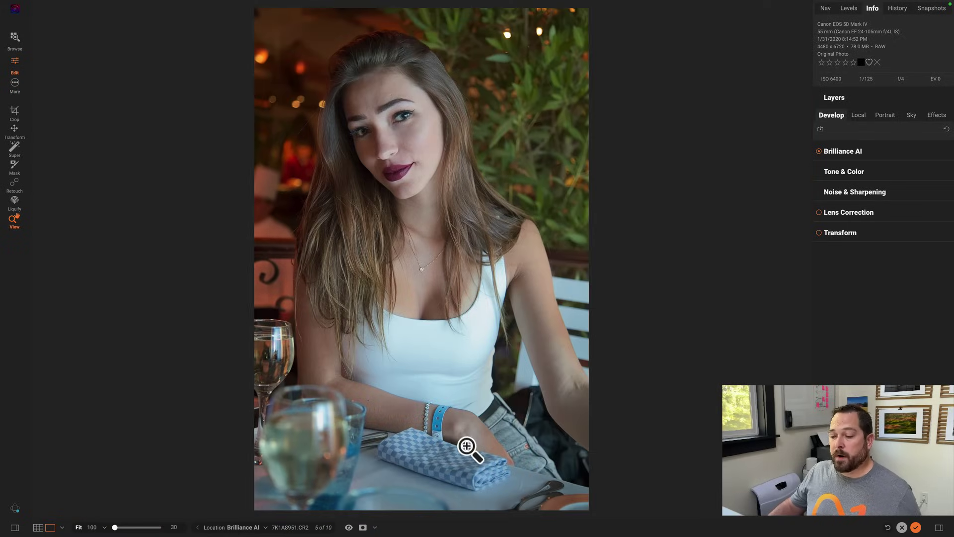
{"action": "left_click", "coordinate": [349, 527]}
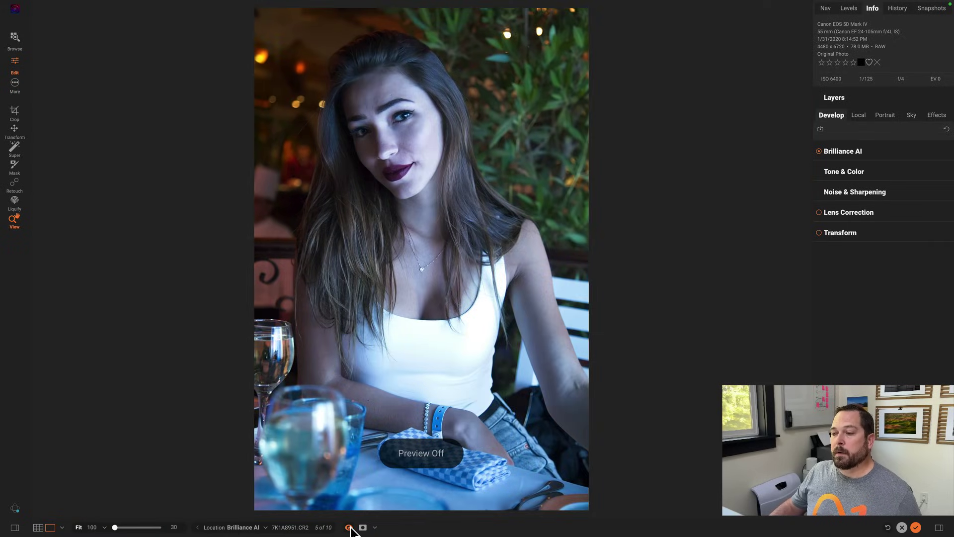
{"action": "left_click", "coordinate": [349, 527]}
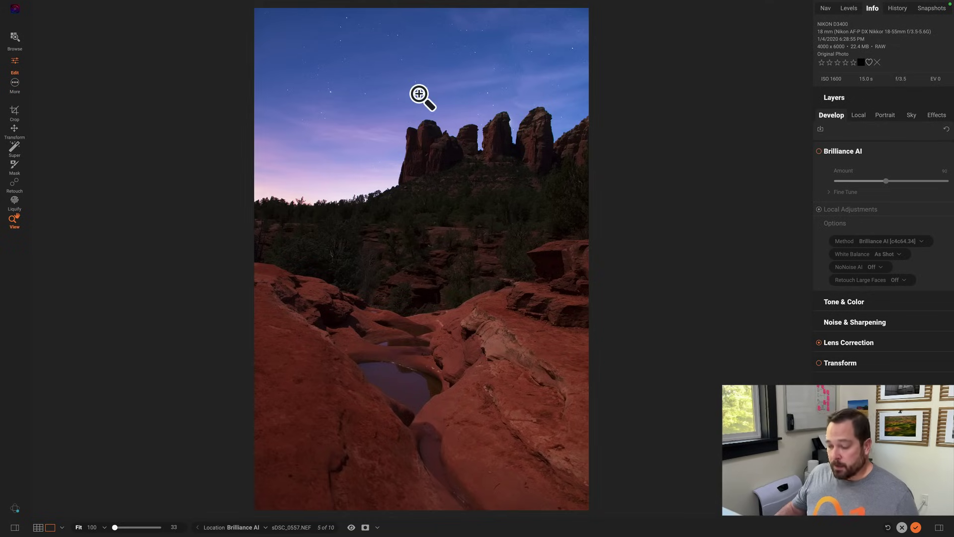
- Zoom the landscape to 200% and pan down to the unedited red rocks
{"action": "key", "text": "super+equal"}
{"action": "key", "text": "super+equal"}
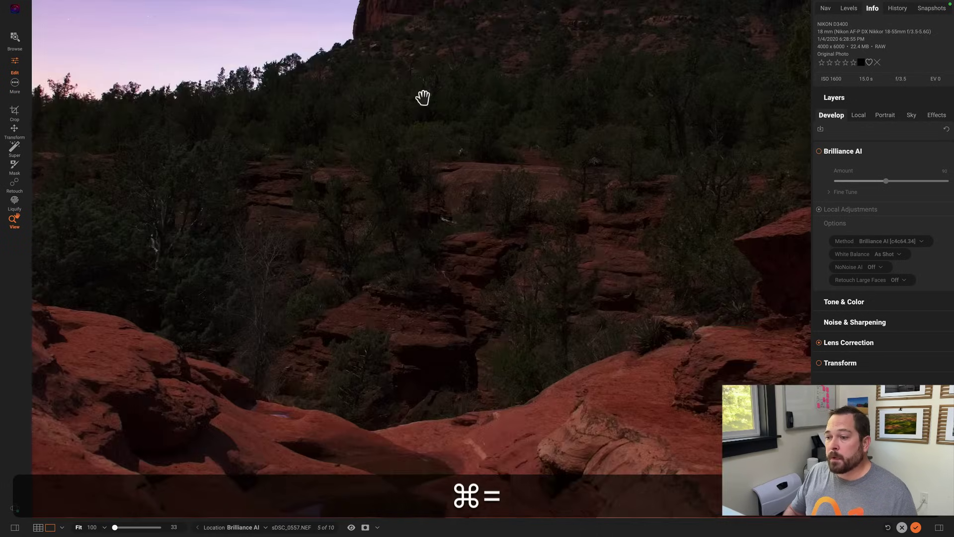
{"action": "key", "text": "super+equal"}
{"action": "left_click_drag", "start_coordinate": [418, 87], "coordinate": [557, 13]}
{"action": "left_click_drag", "start_coordinate": [539, 328], "coordinate": [565, 26]}
{"action": "left_click_drag", "start_coordinate": [564, 276], "coordinate": [580, 152]}
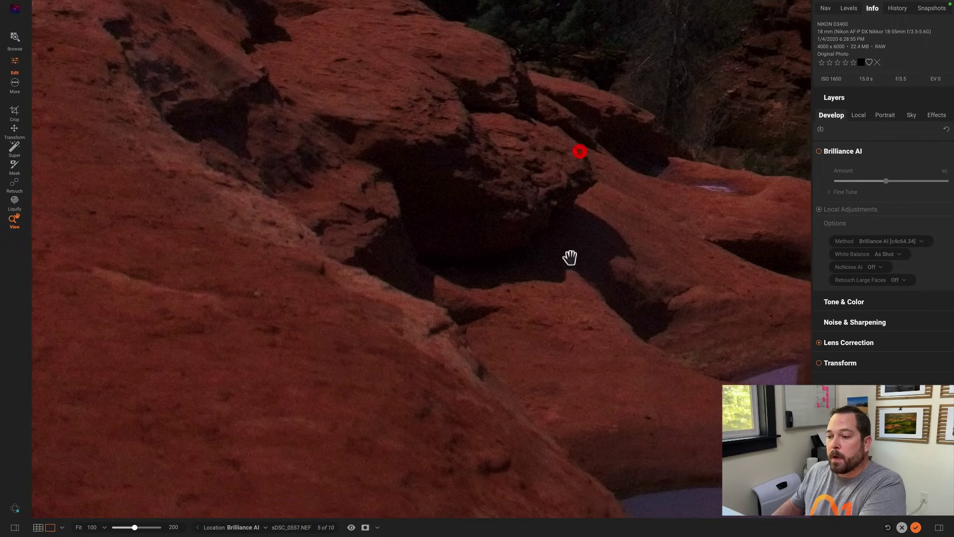
{"action": "left_click", "coordinate": [607, 222]}
{"action": "left_click_drag", "start_coordinate": [522, 220], "coordinate": [528, 221]}
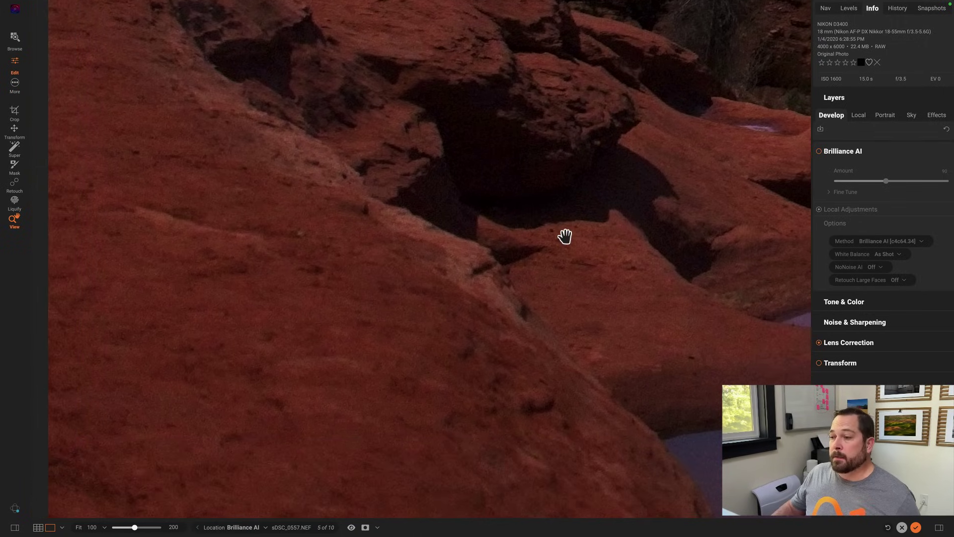
- Enable Brilliance AI on the landscape with NoNoise AI set to Auto, then check the sky and fit the view
{"action": "left_click", "coordinate": [819, 152]}
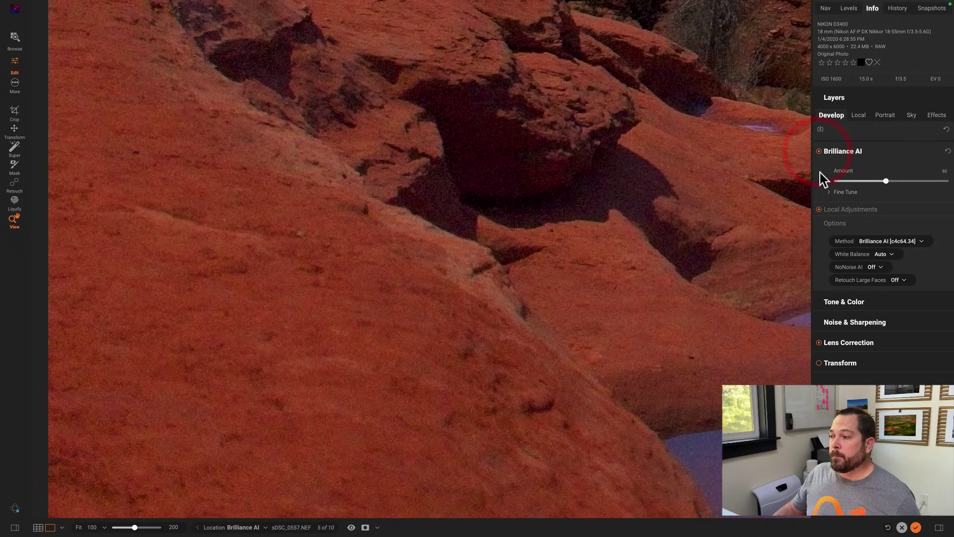
{"action": "left_click", "coordinate": [877, 267]}
{"action": "left_click", "coordinate": [879, 252]}
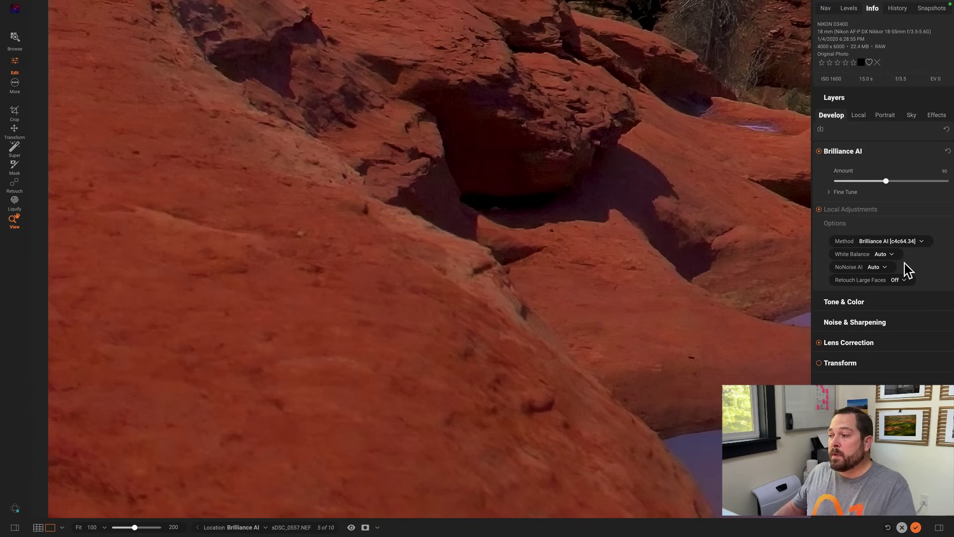
{"action": "left_click_drag", "start_coordinate": [528, 147], "coordinate": [499, 463]}
{"action": "left_click_drag", "start_coordinate": [528, 179], "coordinate": [390, 436]}
{"action": "left_click_drag", "start_coordinate": [472, 127], "coordinate": [494, 297]}
{"action": "left_click_drag", "start_coordinate": [464, 247], "coordinate": [496, 348]}
{"action": "left_click", "coordinate": [496, 348]}
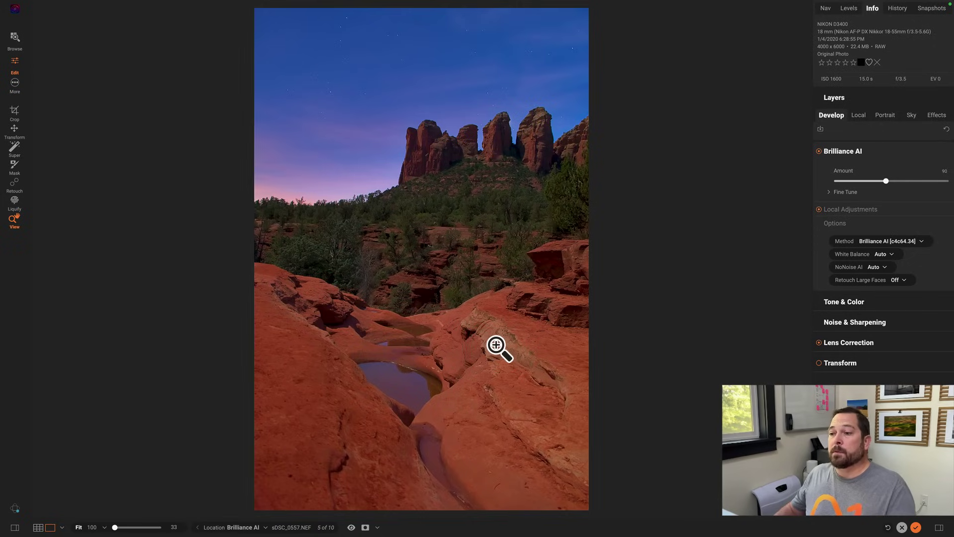
- Compare the landscape with the original, then raise the Brilliance AI Sky region from 50 to 77
{"action": "left_click", "coordinate": [352, 528]}
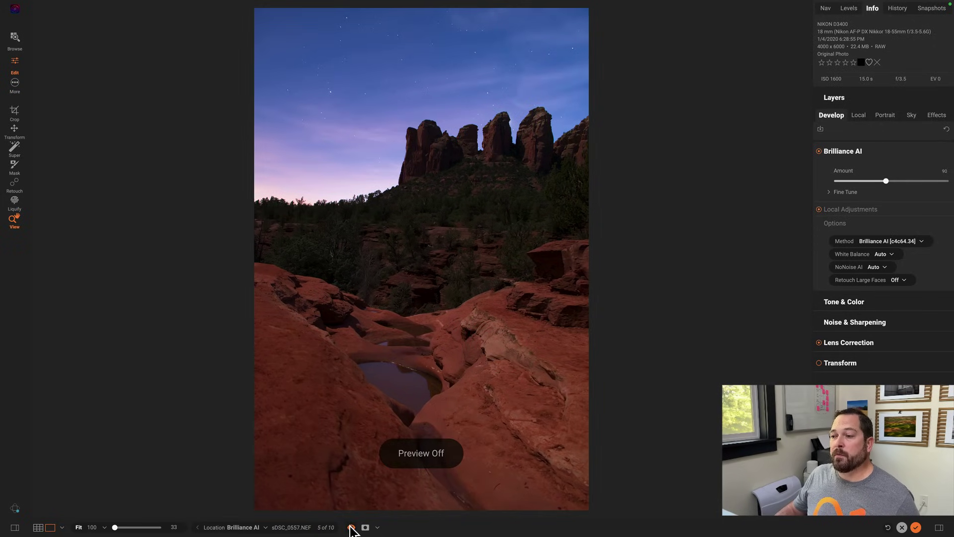
{"action": "left_click", "coordinate": [352, 527]}
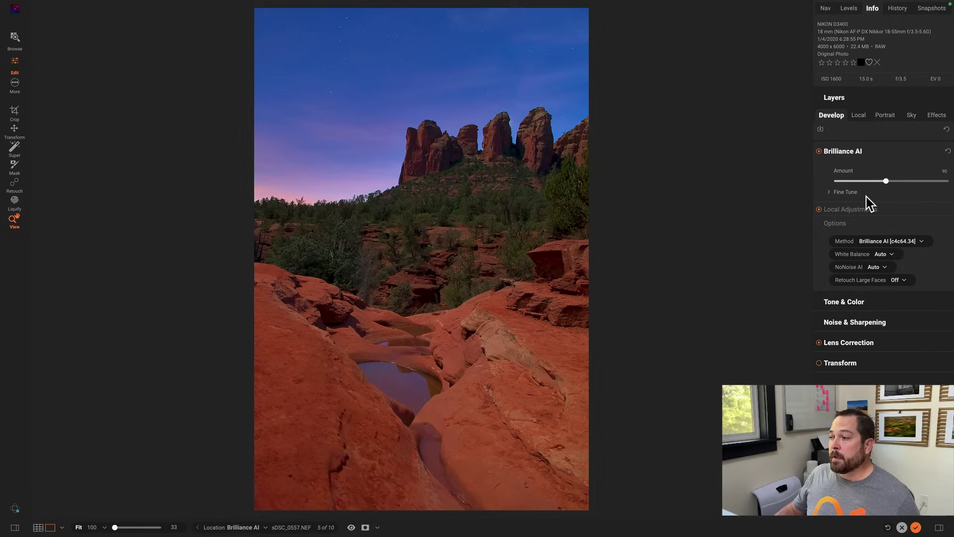
{"action": "left_click", "coordinate": [856, 209]}
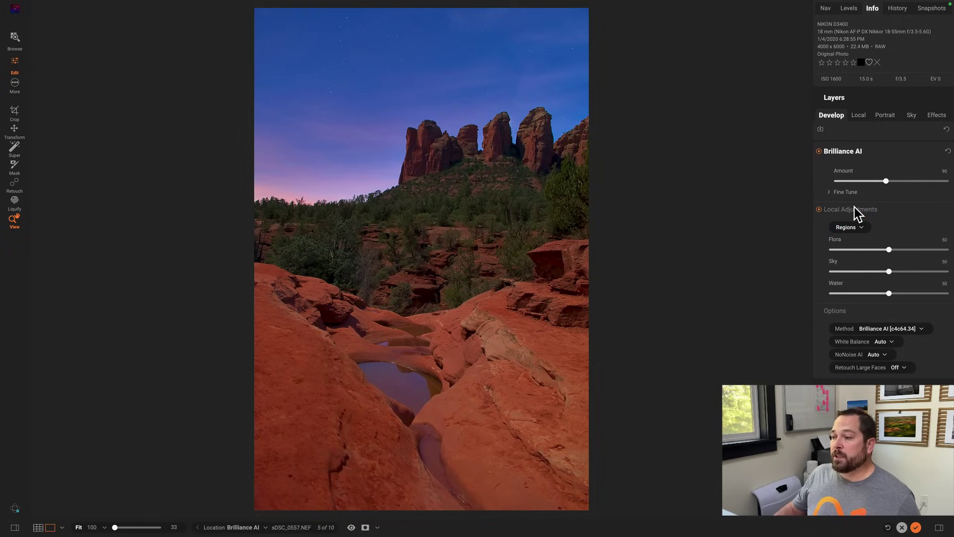
{"action": "left_click", "coordinate": [890, 271]}
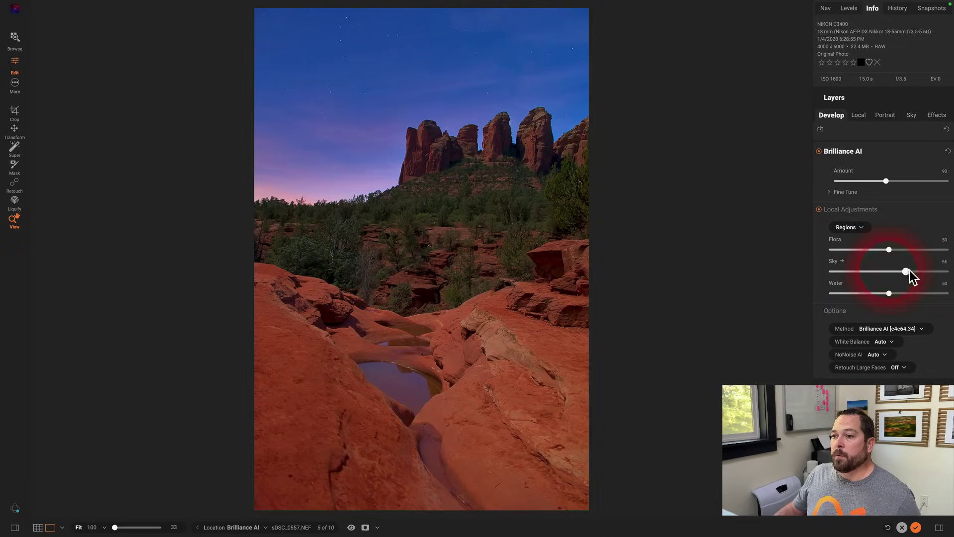
{"action": "left_click_drag", "start_coordinate": [916, 271], "coordinate": [920, 272]}
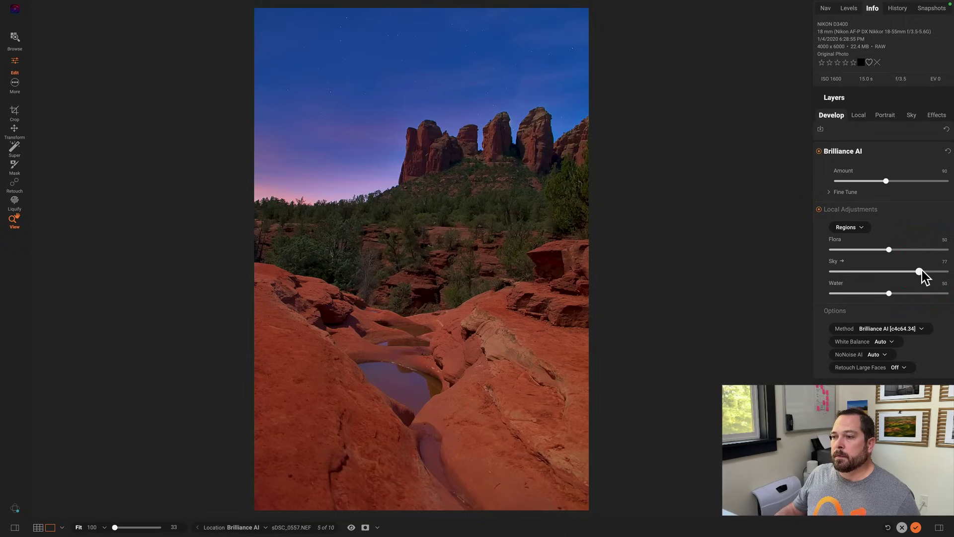